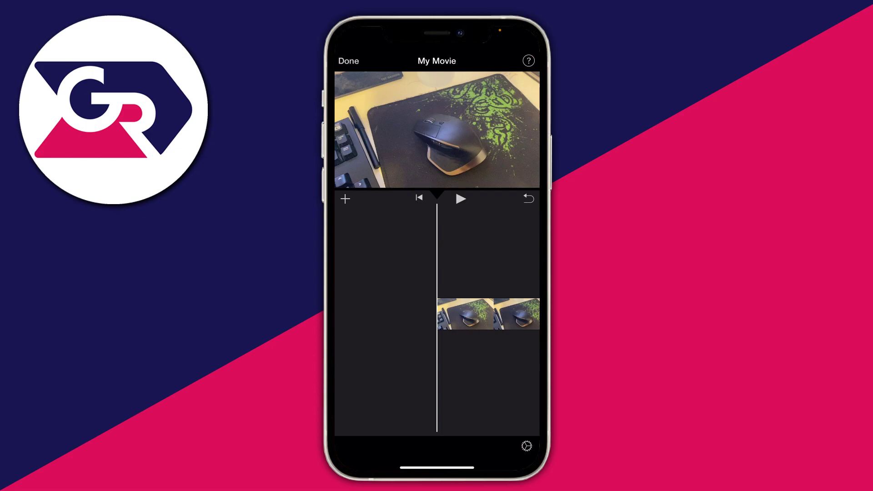
- Open the add-media menu listing videos, photos, backgrounds, audio and files
left_click(345, 198)
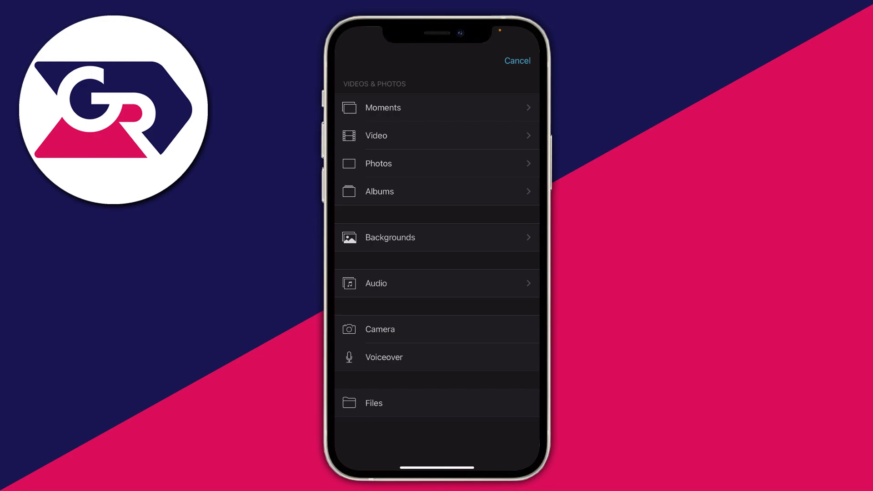
- Open the Audio section showing Soundtracks, My Music and Sound Effects
left_click(436, 283)
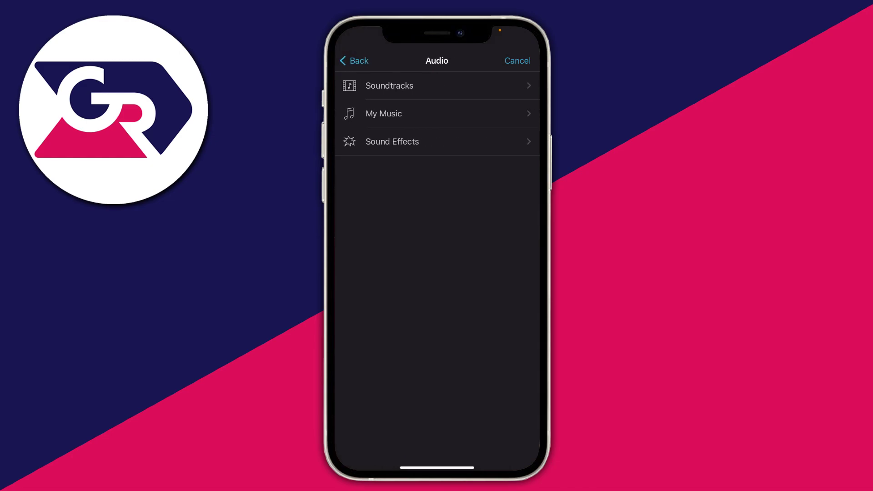
left_click(348, 60)
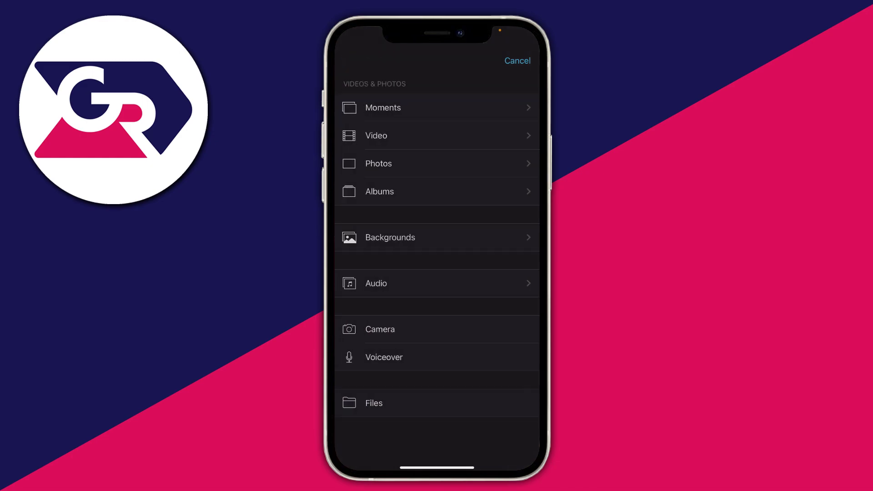
left_click(409, 283)
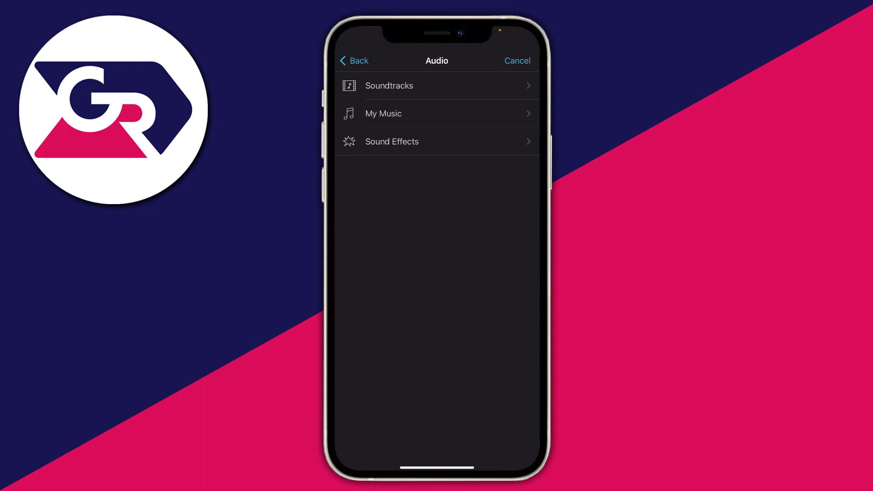
- Browse the My Music library, then cancel back to the My Movie timeline
left_click(383, 113)
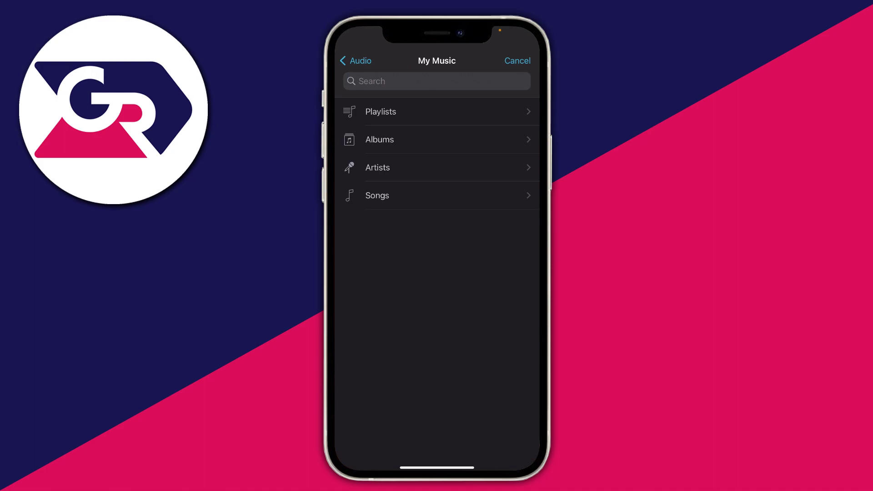
left_click(517, 60)
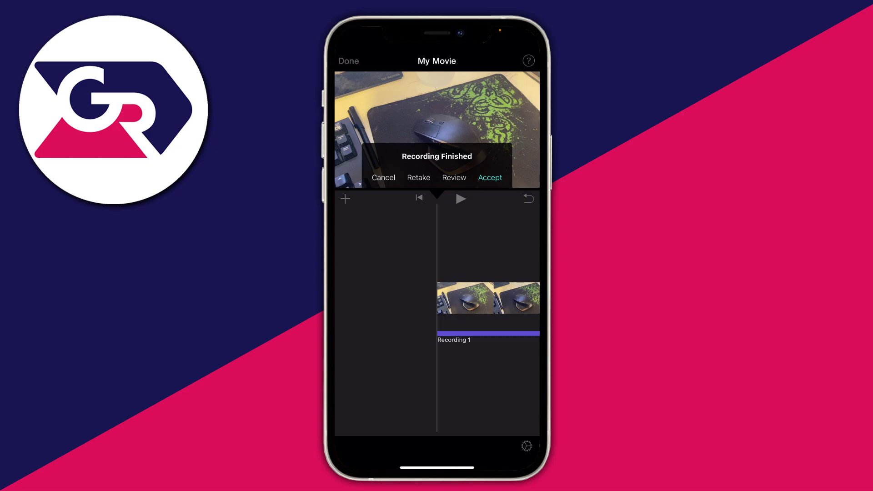
- Play back Recording 1, accept it into the timeline, and select the clip
left_click(454, 177)
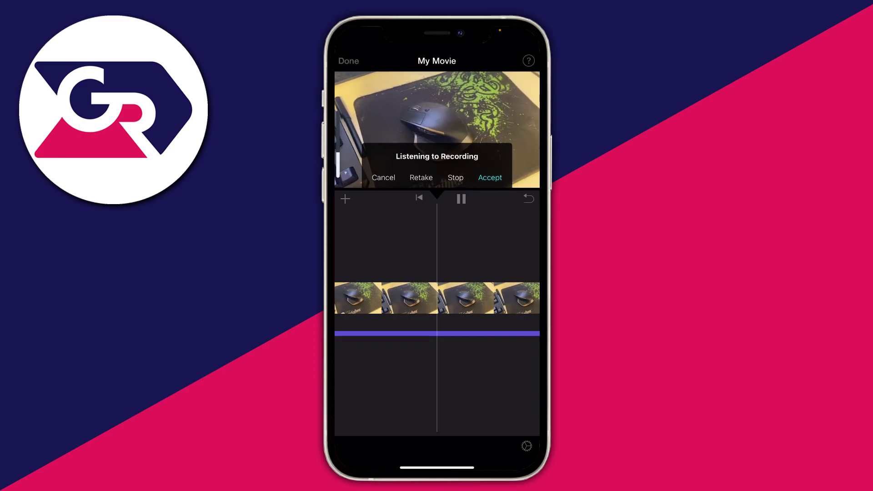
left_click(489, 177)
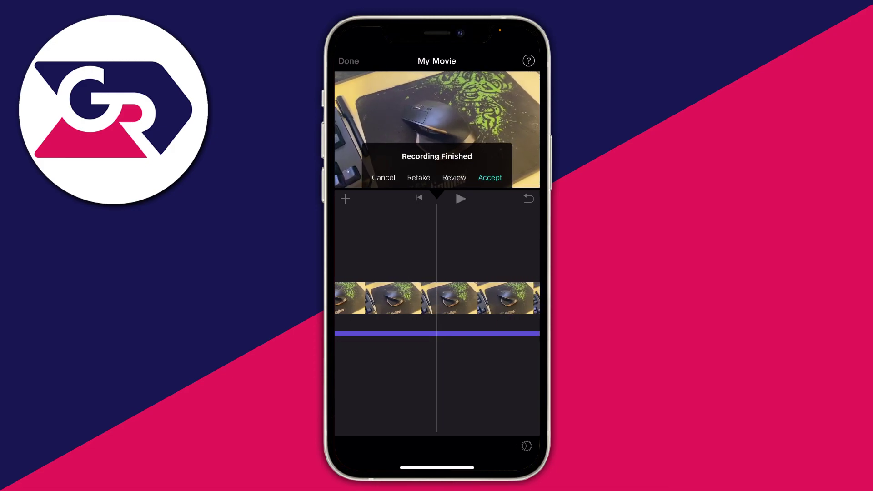
scroll(436, 298, "left", 10)
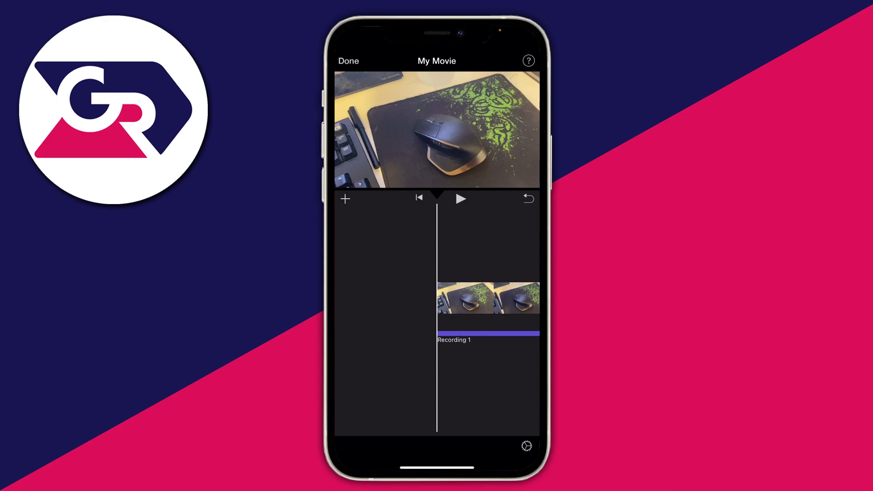
left_click(487, 334)
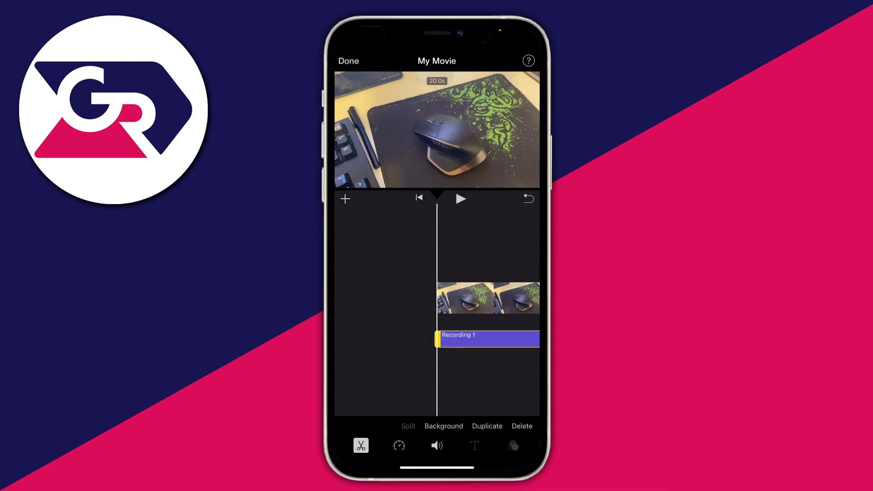
- Trim Recording 1 from 20 seconds to about 17.4 seconds, ending with the video
scroll(437, 298, "right", 10)
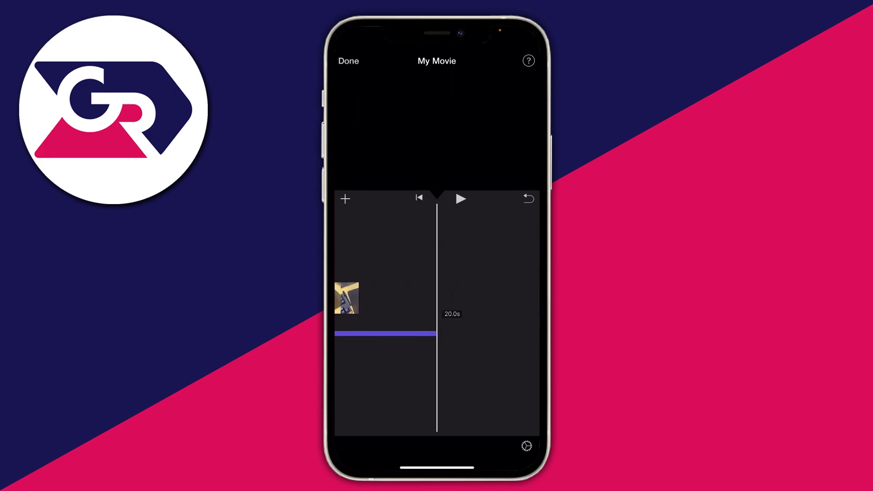
scroll(436, 298, "left", 2)
scroll(437, 298, "left", 2)
left_click(455, 334)
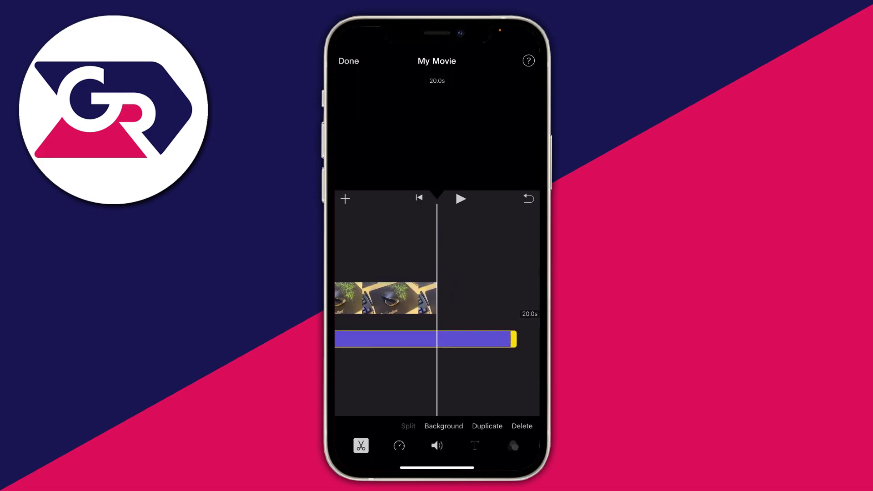
left_click_drag(514, 339, 436, 339)
scroll(437, 298, "left", 10)
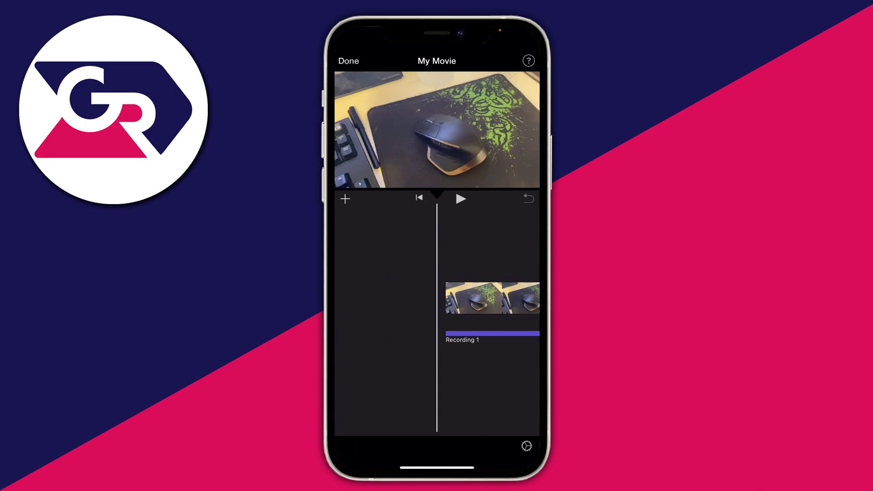
left_click(455, 336)
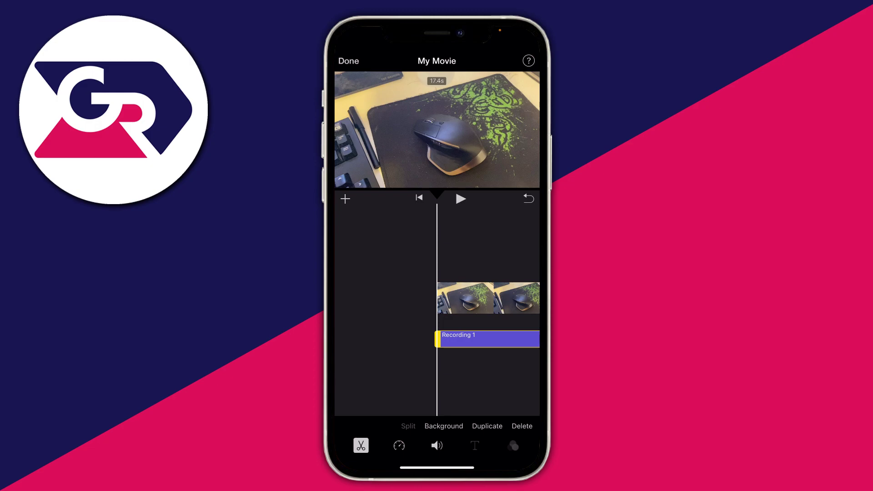
- Adjust Recording 1's volume slider, leaving it at about 79 percent
left_click(436, 446)
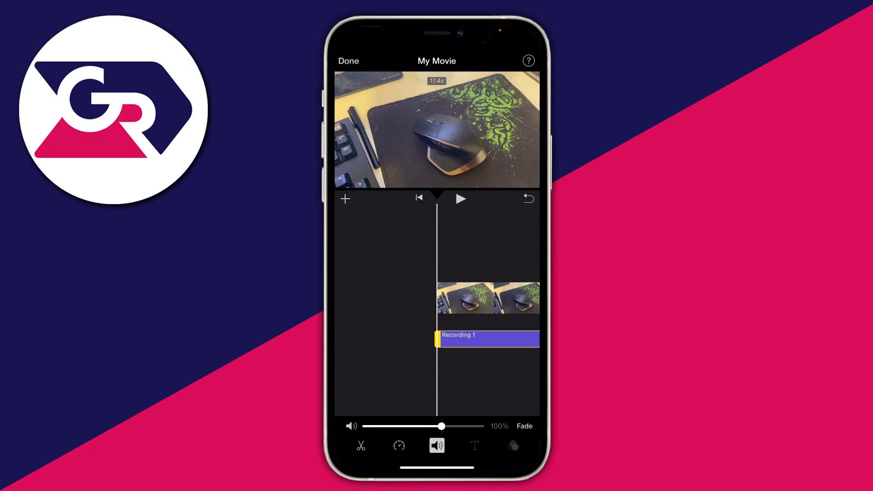
mouse_move(441, 426)
left_mouse_down()
mouse_move(451, 426)
mouse_move(423, 426)
mouse_move(452, 426)
mouse_move(433, 426)
left_mouse_up()
left_click(361, 446)
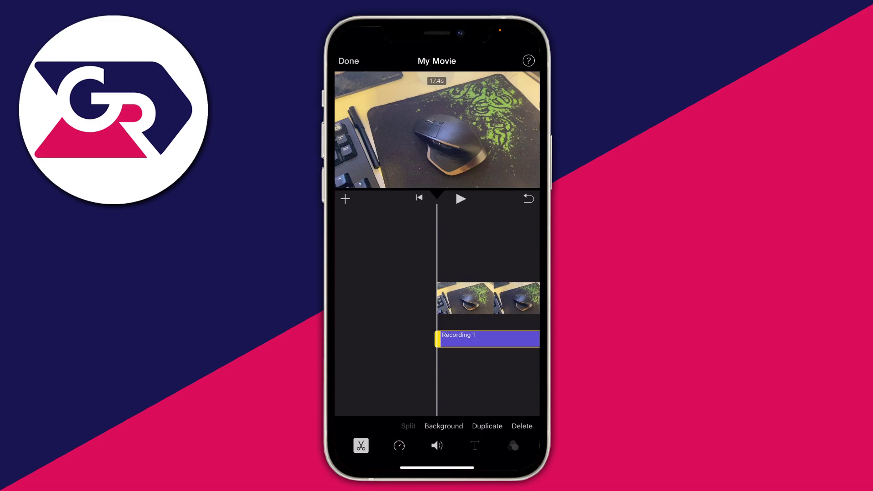